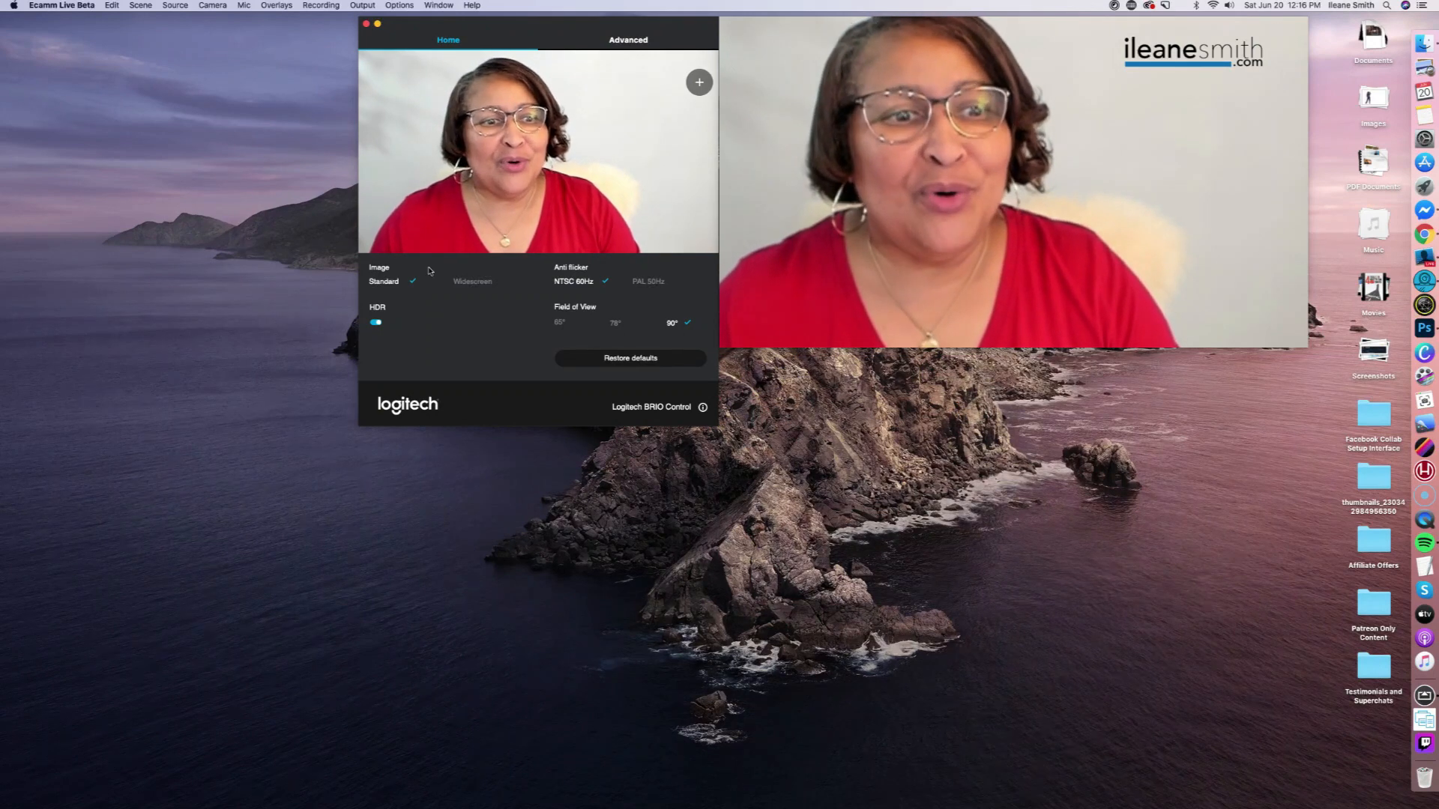
# Switch the BRIO webcam image from standard to widescreen
pyautogui.click(473, 284)
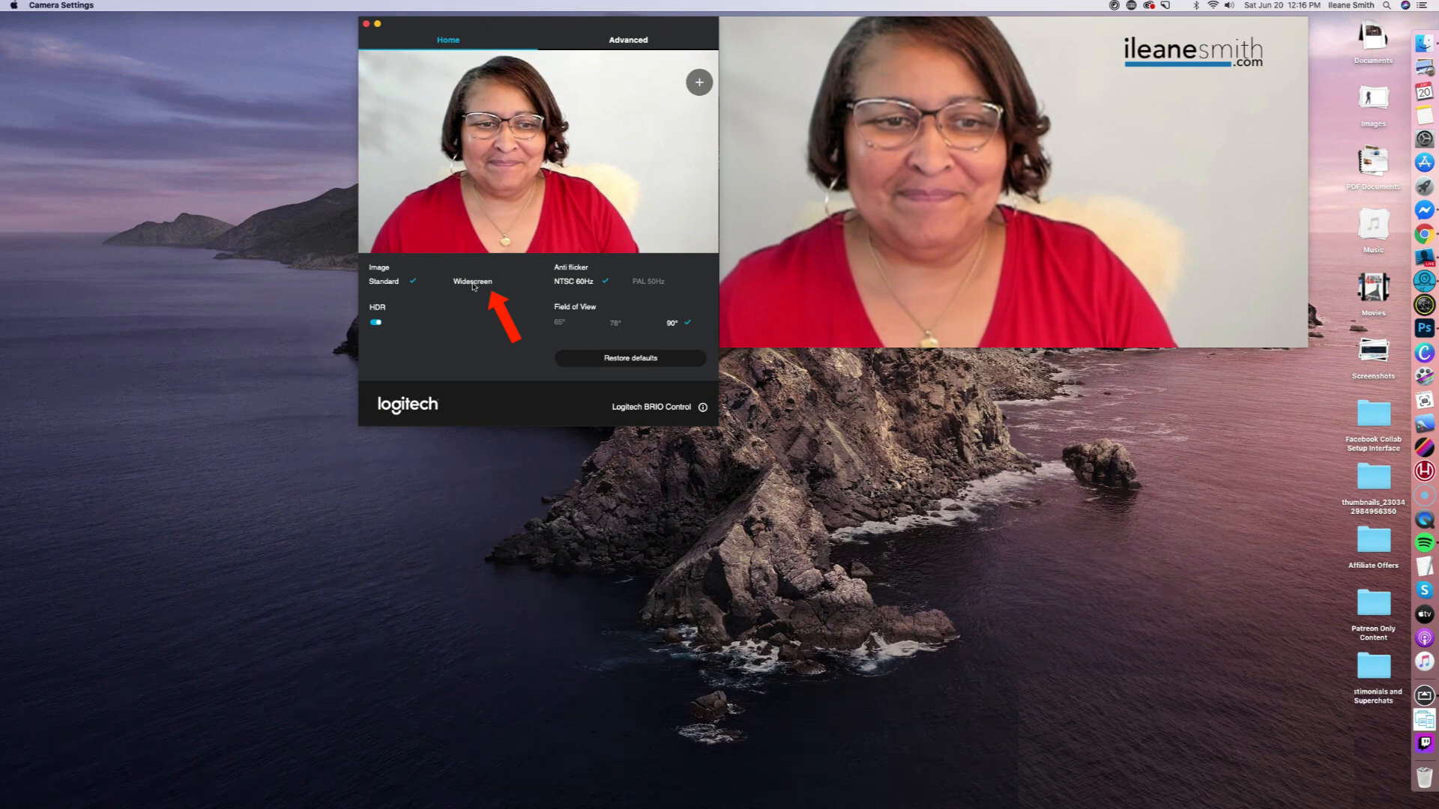
pyautogui.click(473, 283)
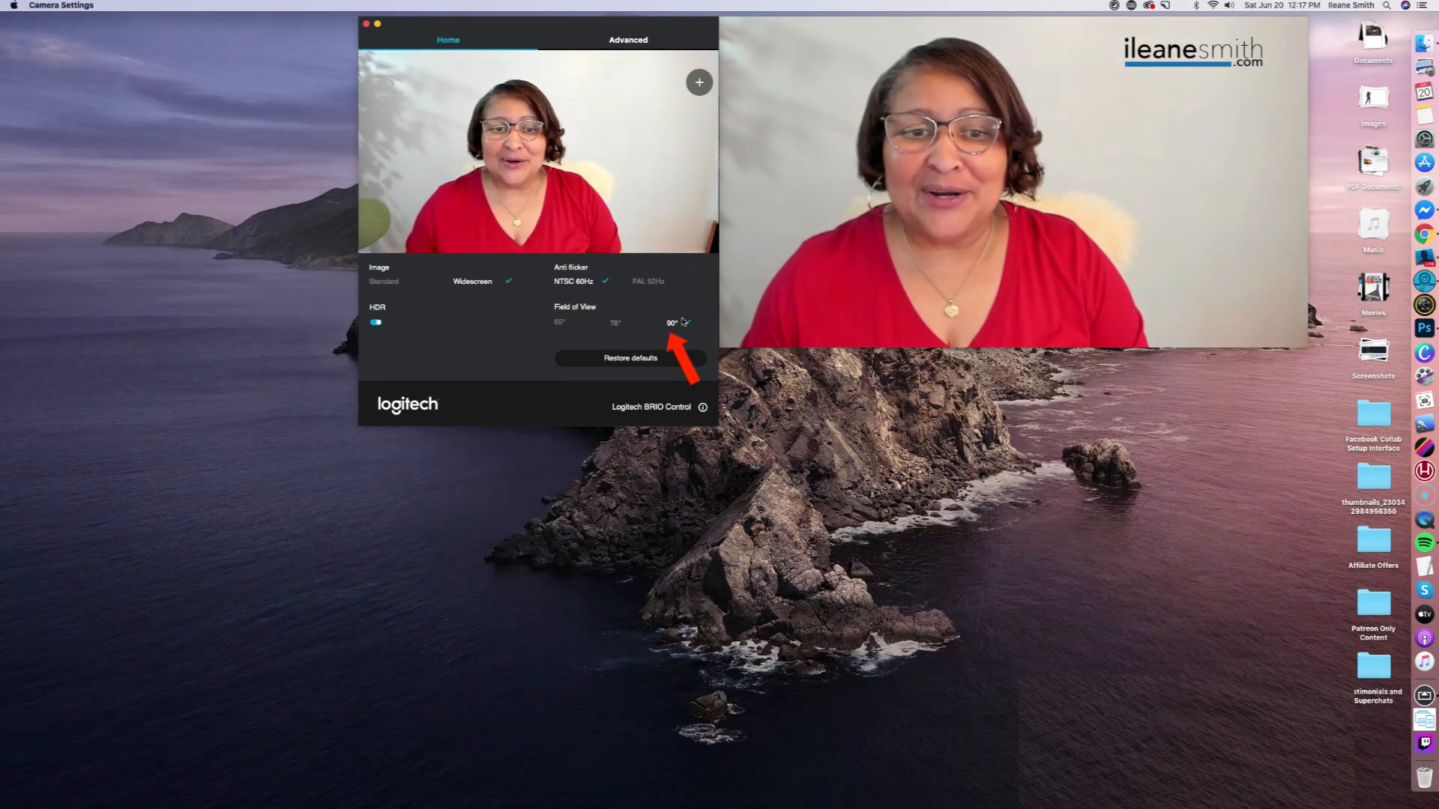
# In Advanced settings, turn off autofocus and automatic white balance
pyautogui.click(626, 42)
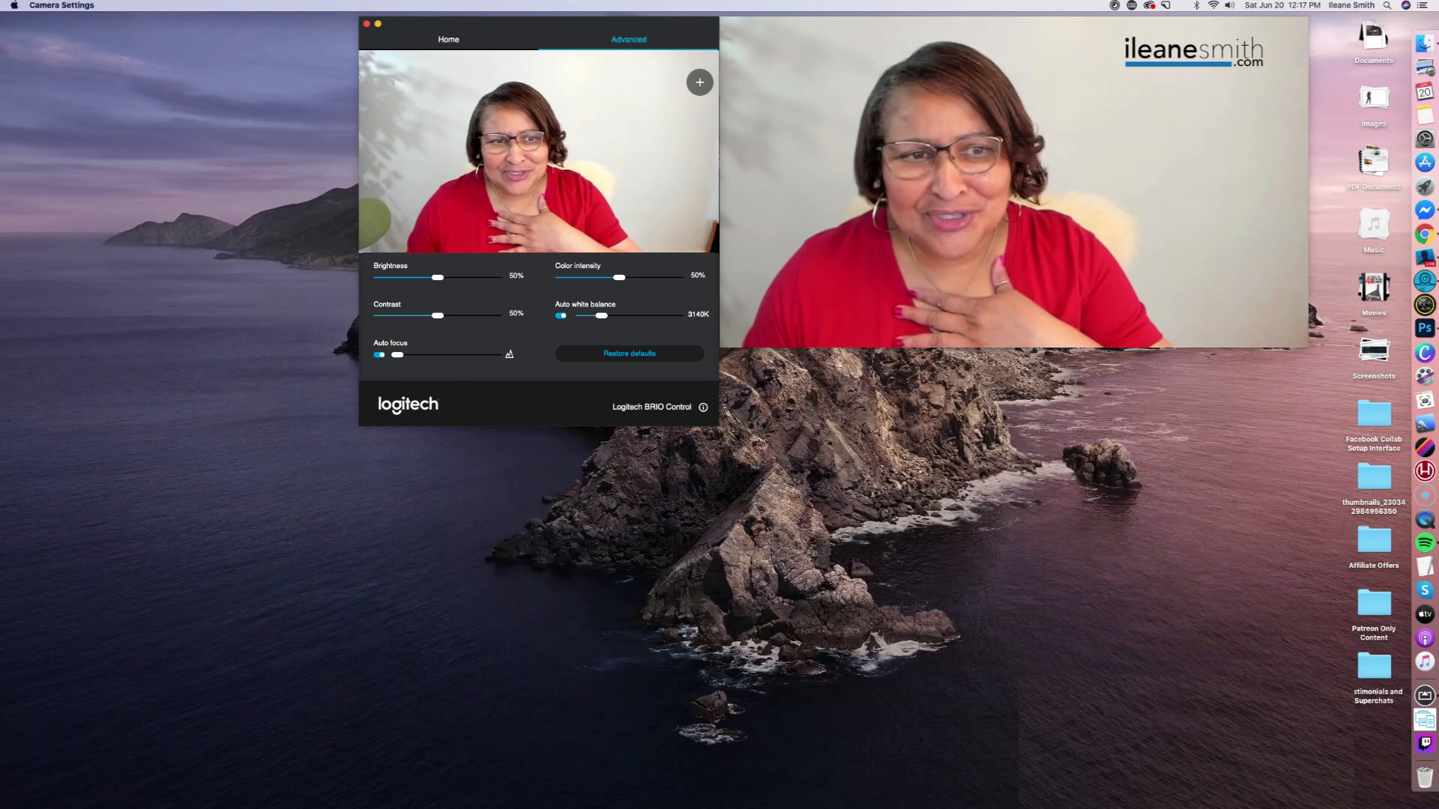
pyautogui.click(376, 357)
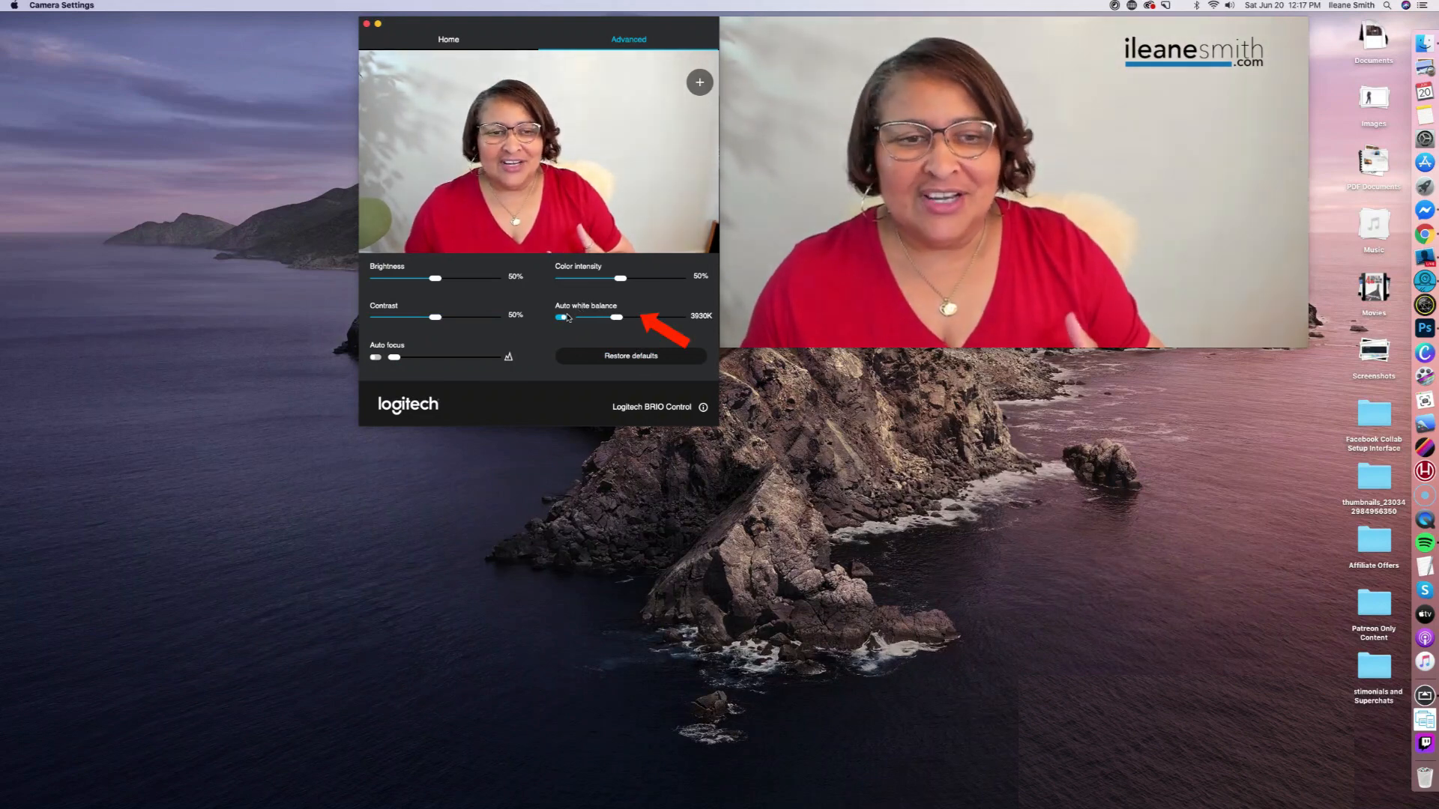
pyautogui.click(561, 318)
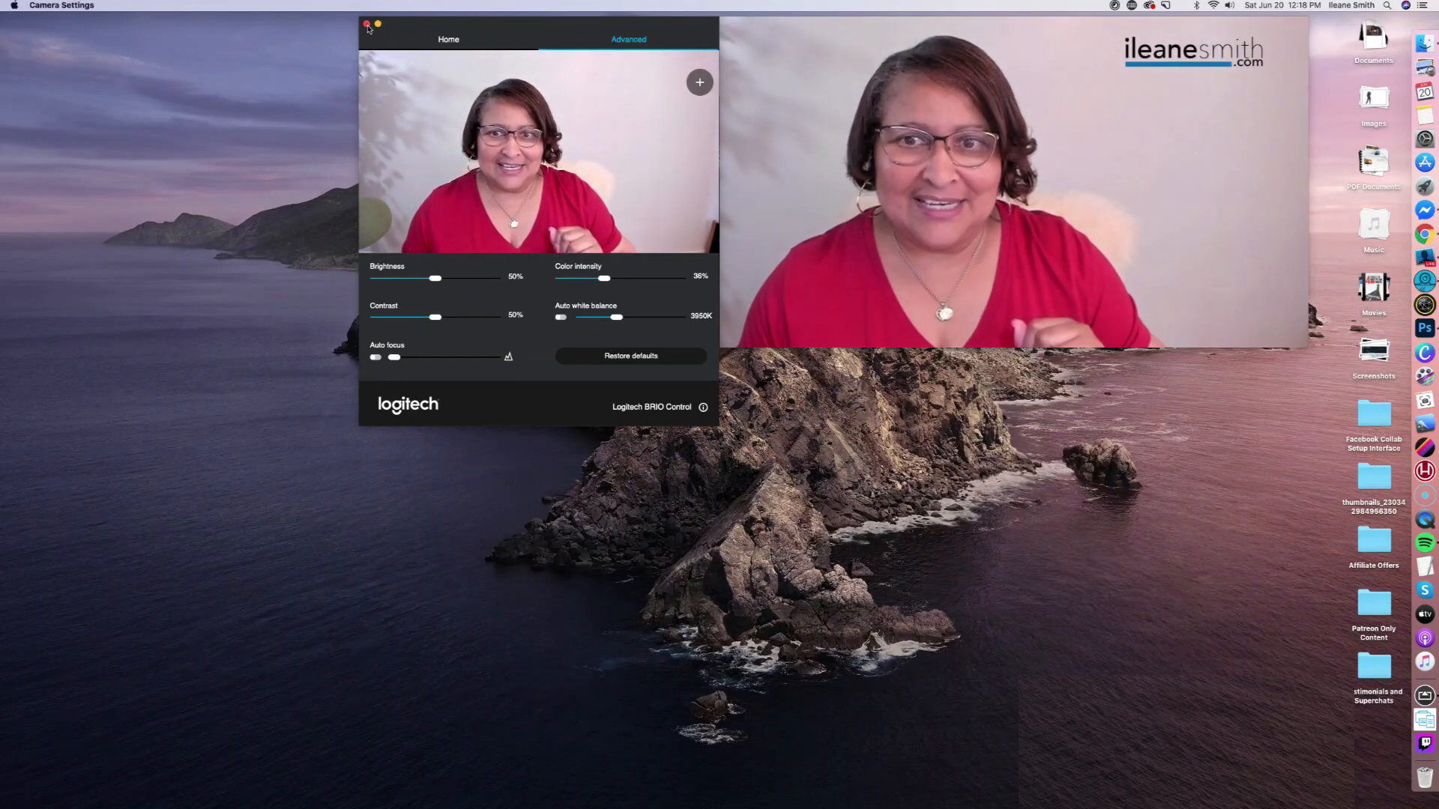
# Close the Logitech settings window and show Ecamm's camera effects panel
pyautogui.click(367, 23)
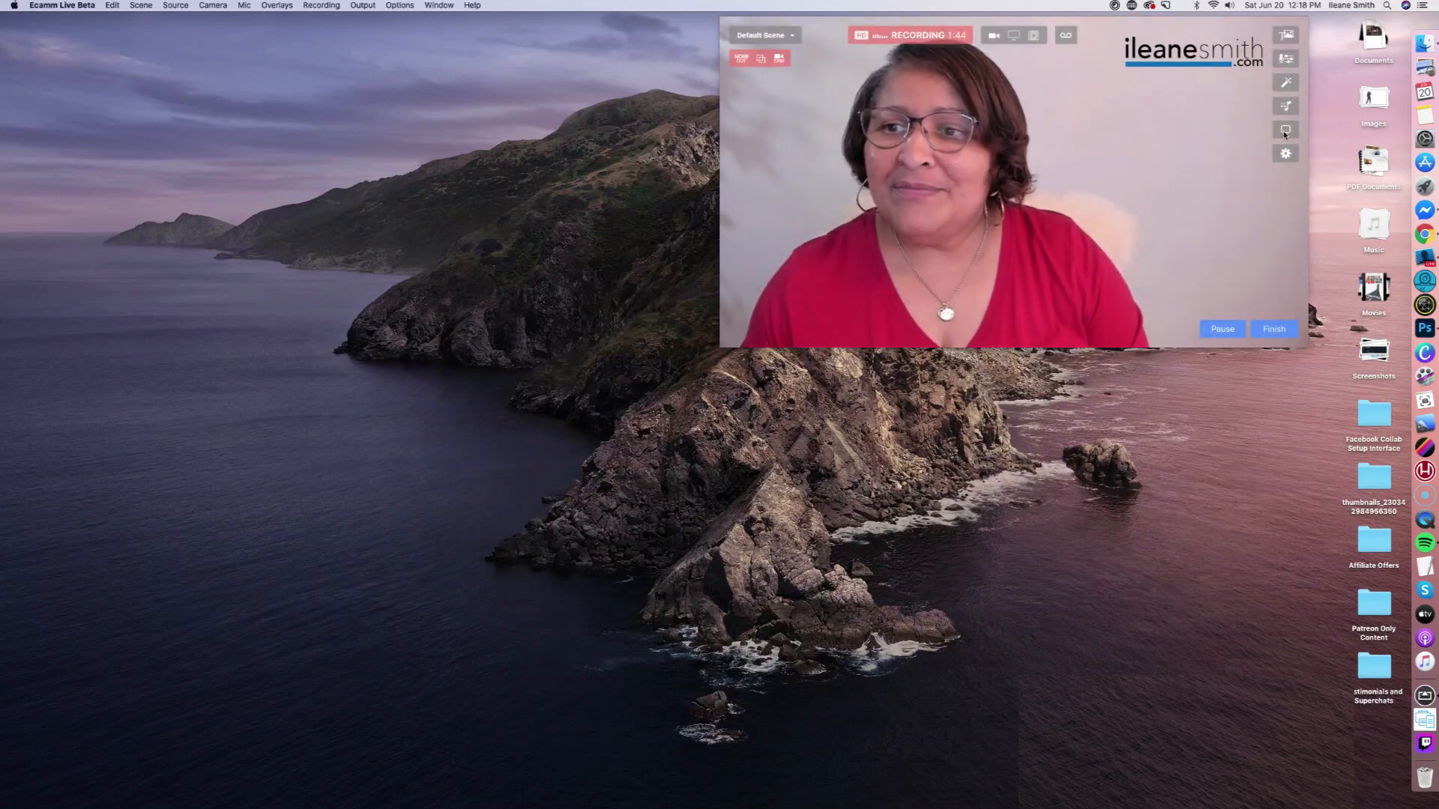
pyautogui.click(1285, 83)
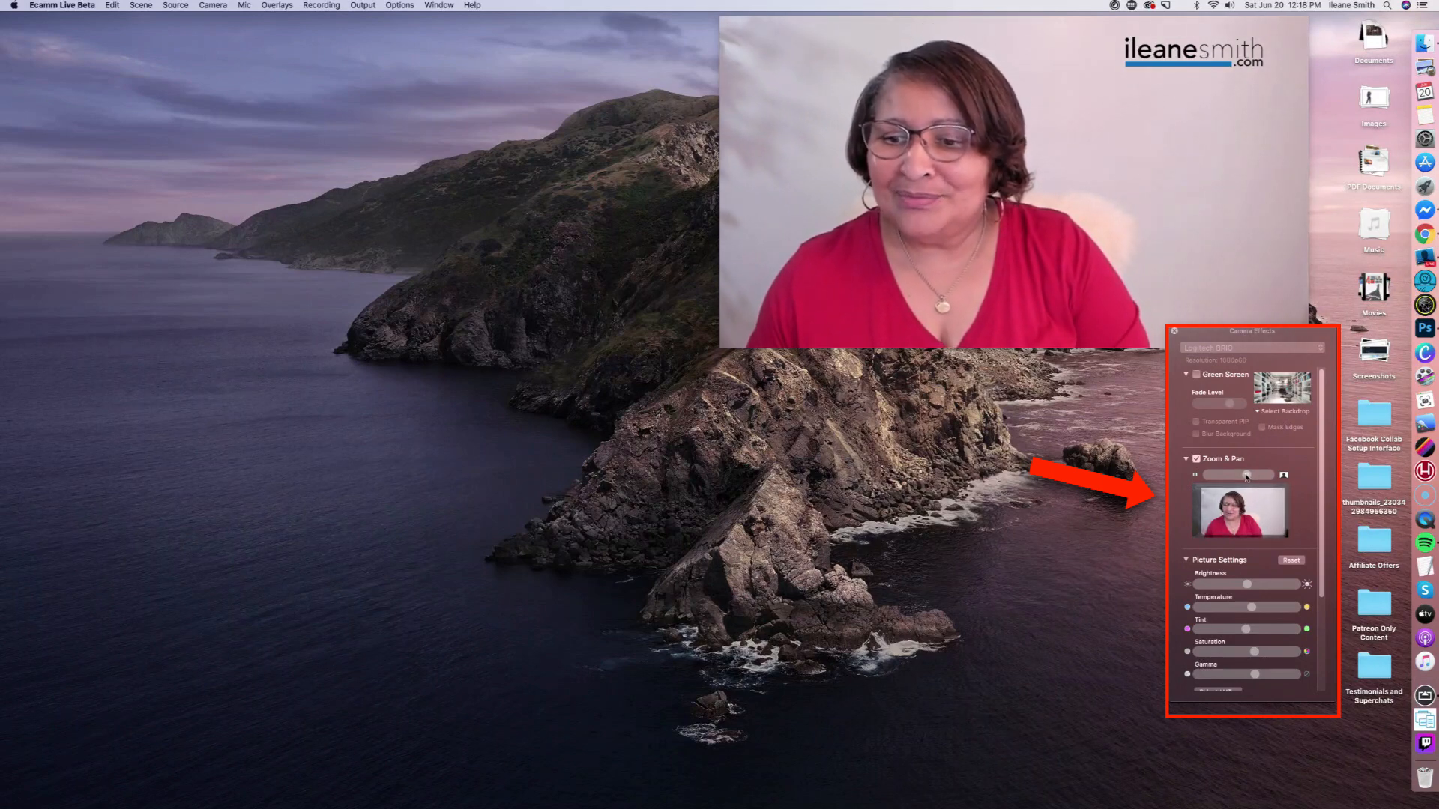
# Zoom the webcam shot in slightly and pan so the speaker sits higher in frame
pyautogui.moveTo(1246, 478); pyautogui.dragTo(1235, 477)
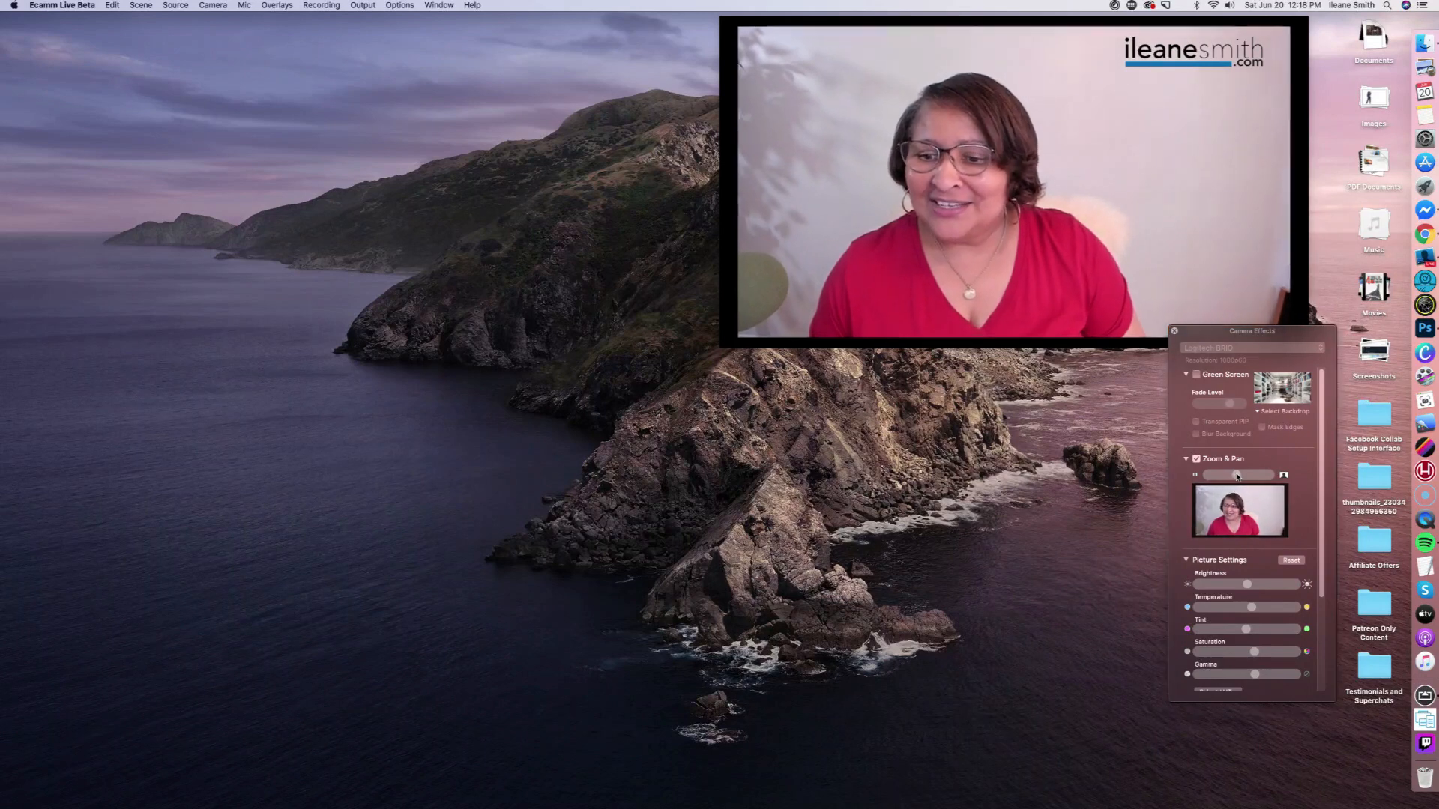
pyautogui.moveTo(1236, 476); pyautogui.dragTo(1239, 477)
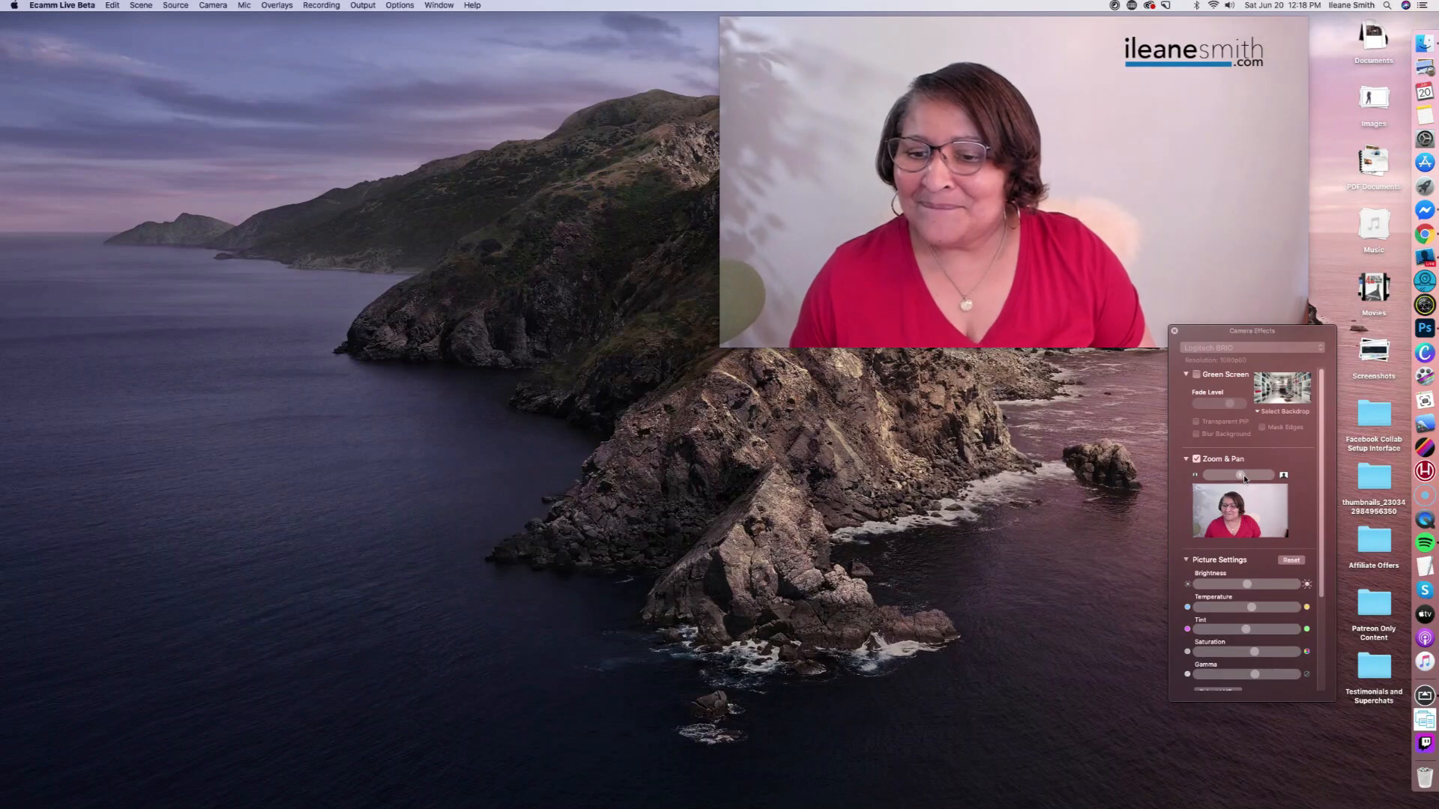
pyautogui.moveTo(1241, 479); pyautogui.dragTo(1246, 478)
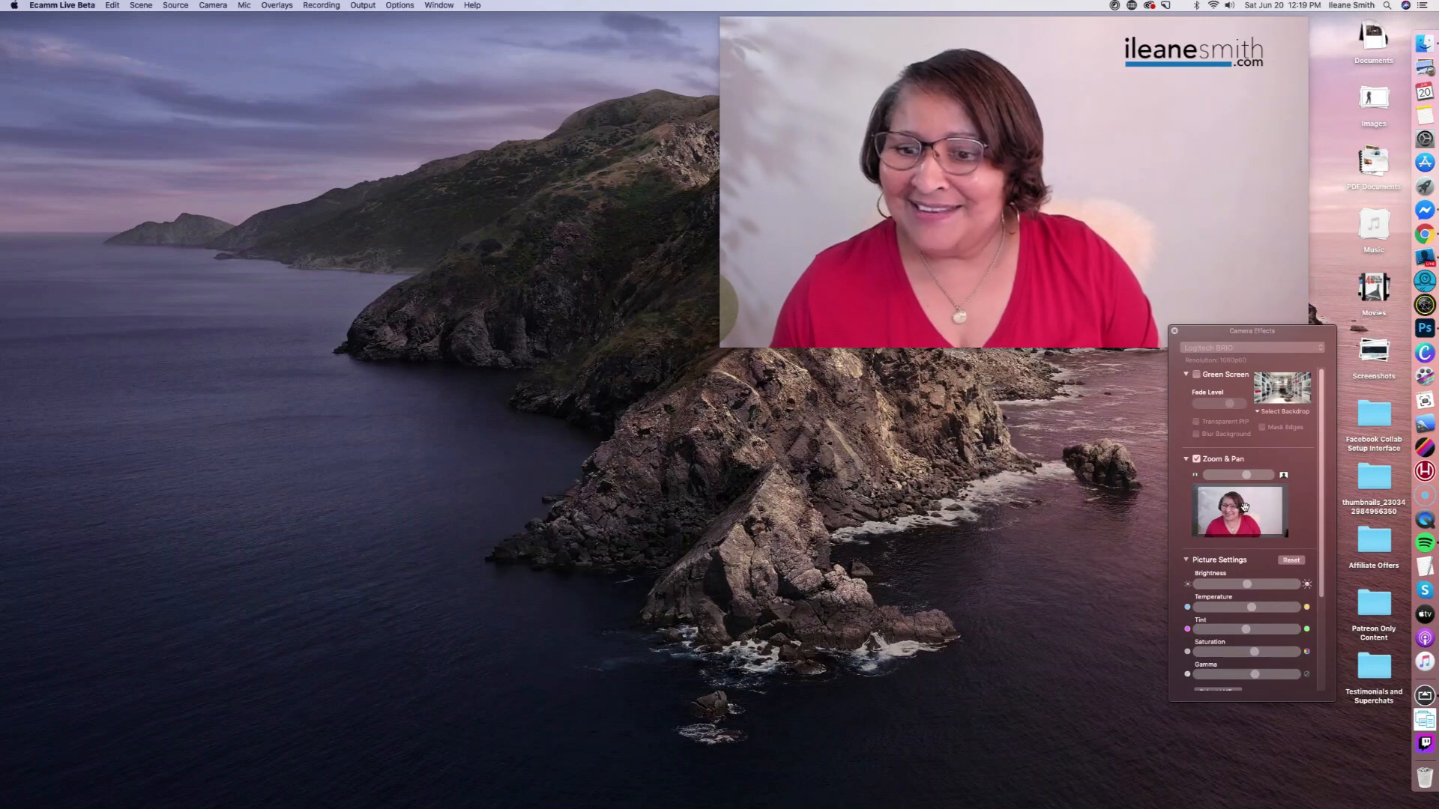
pyautogui.moveTo(1244, 509); pyautogui.dragTo(1250, 512)
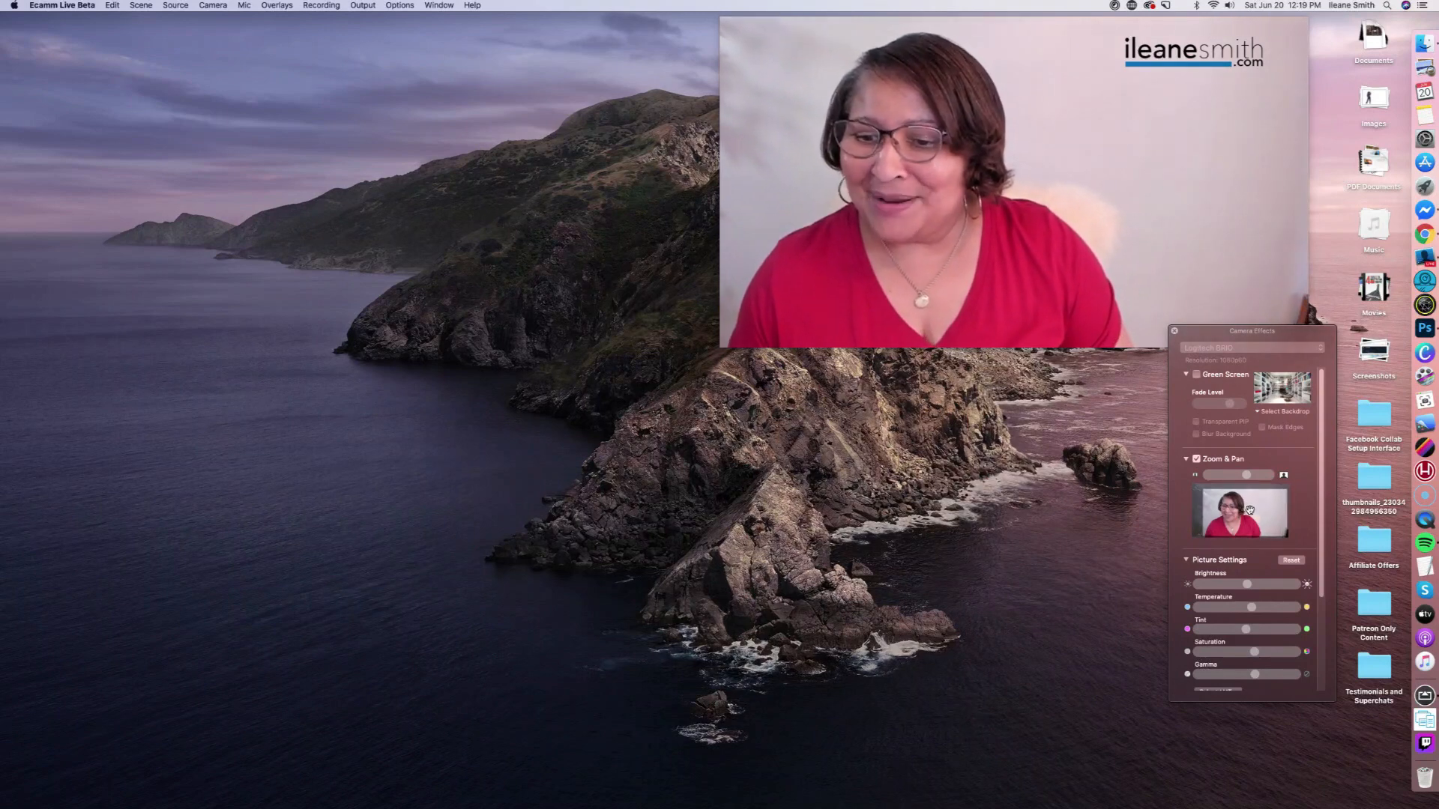